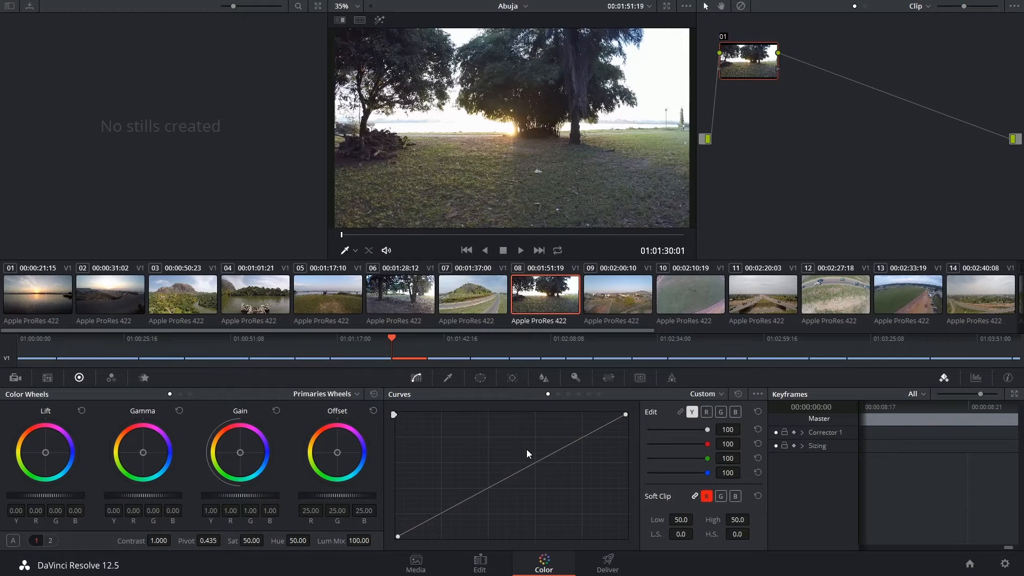
Show the Sizing palette in place of Curves on the Color page.
click(609, 378)
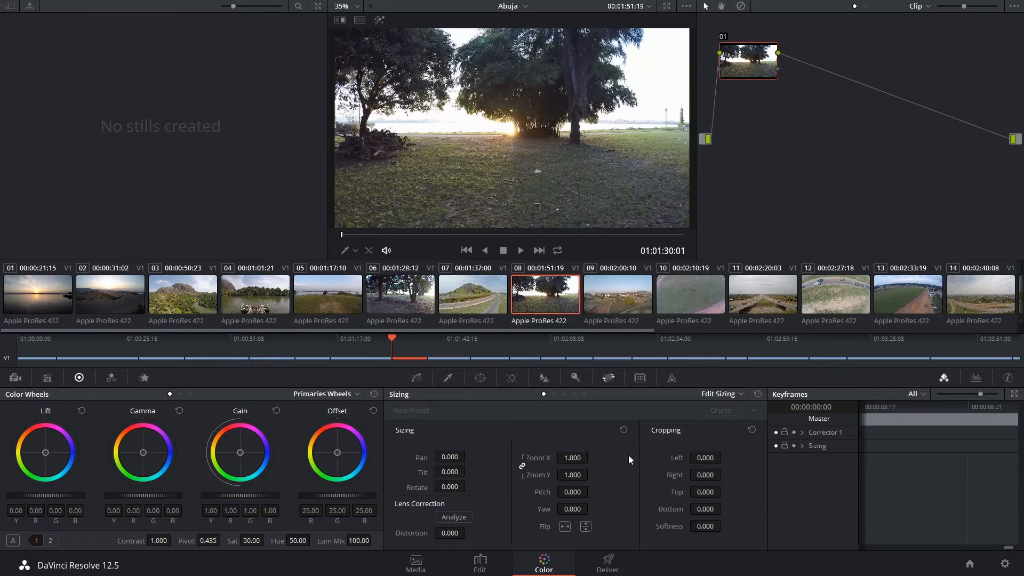
click(480, 565)
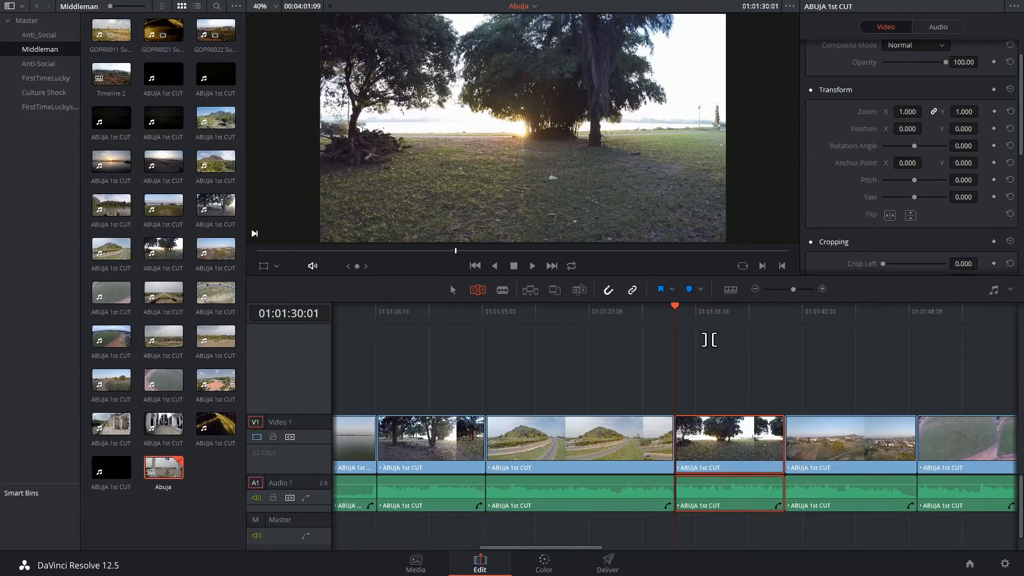
scroll(869, 174, down, 2)
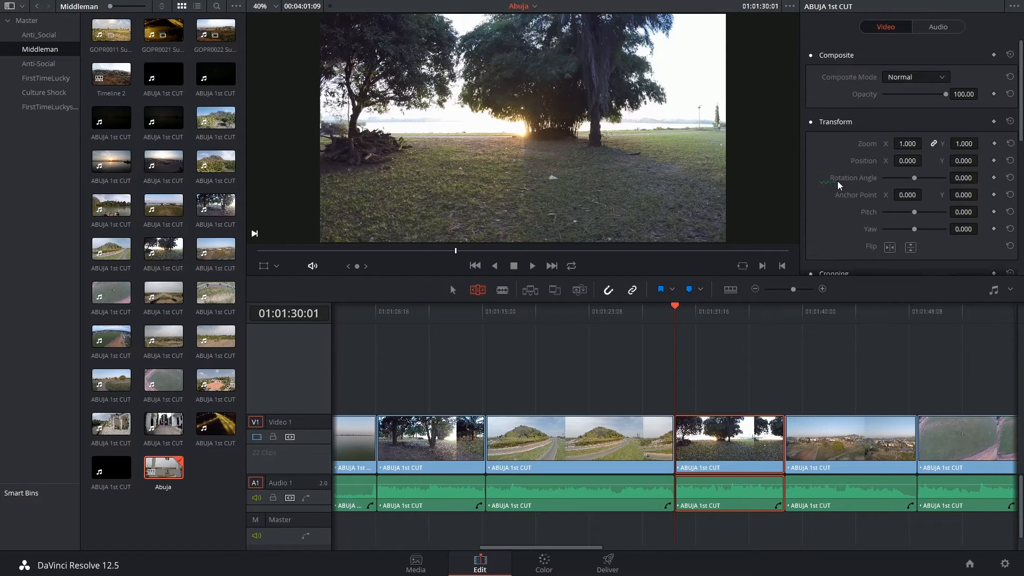
scroll(841, 185, down, 3)
scroll(840, 184, down, 2)
scroll(840, 184, down, 2)
scroll(839, 185, down, 2)
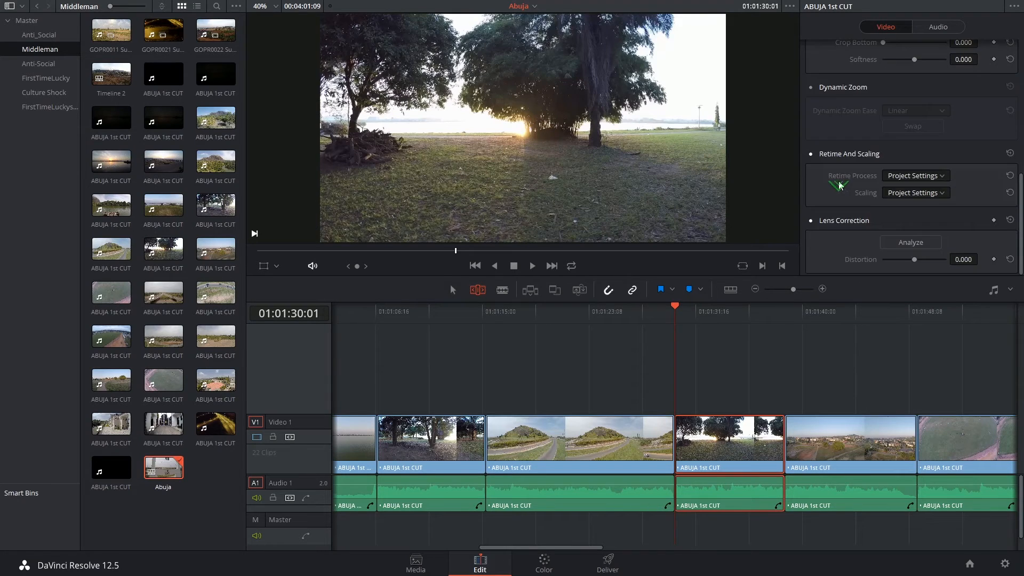
scroll(840, 185, up, 5)
click(544, 563)
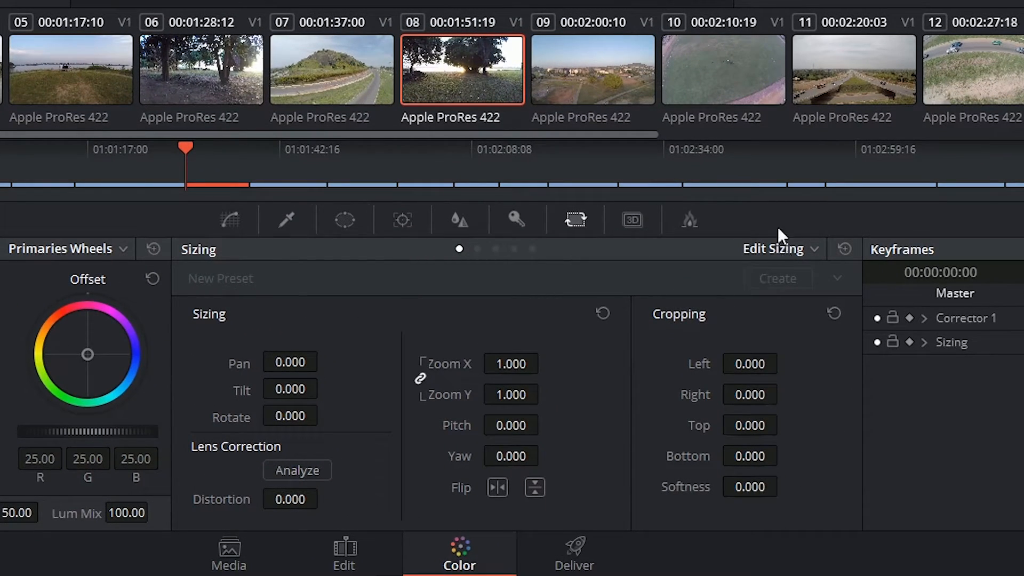
List the available sizing modes from the Edit Sizing dropdown.
click(781, 247)
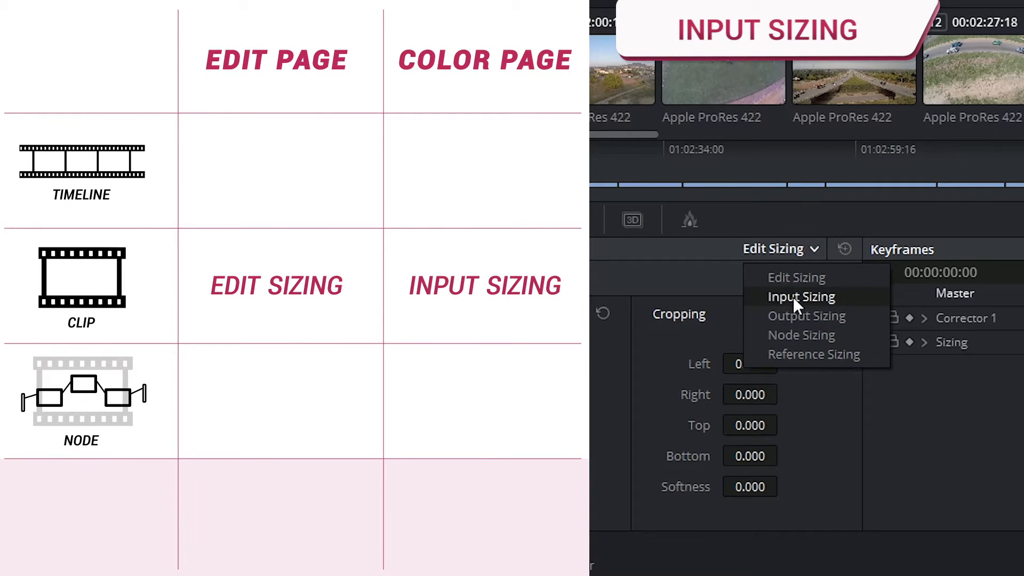
Use Input Sizing to pan the clip's framing, reset it, then choose Output Sizing for the timeline.
click(799, 296)
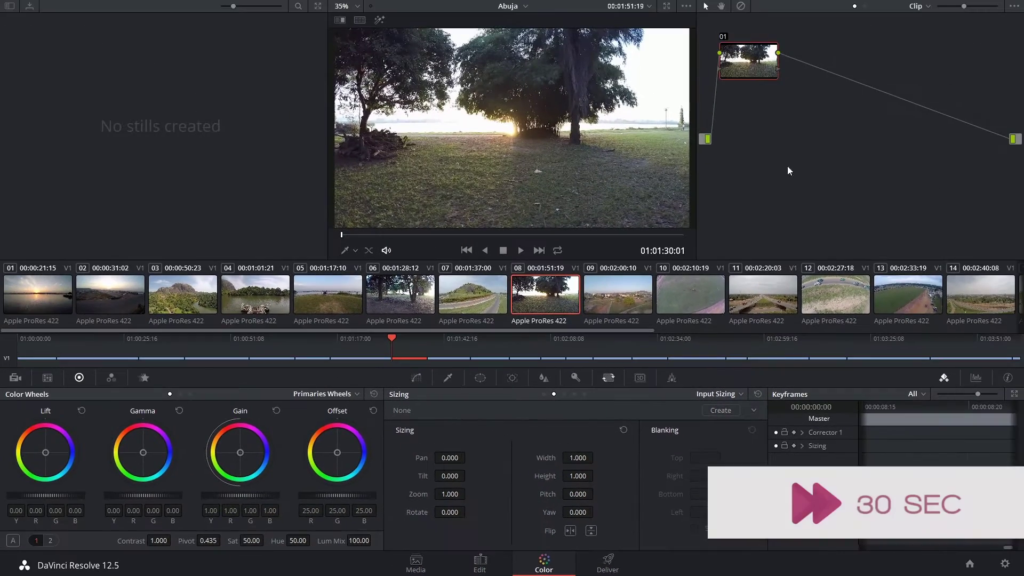
key(alt+s)
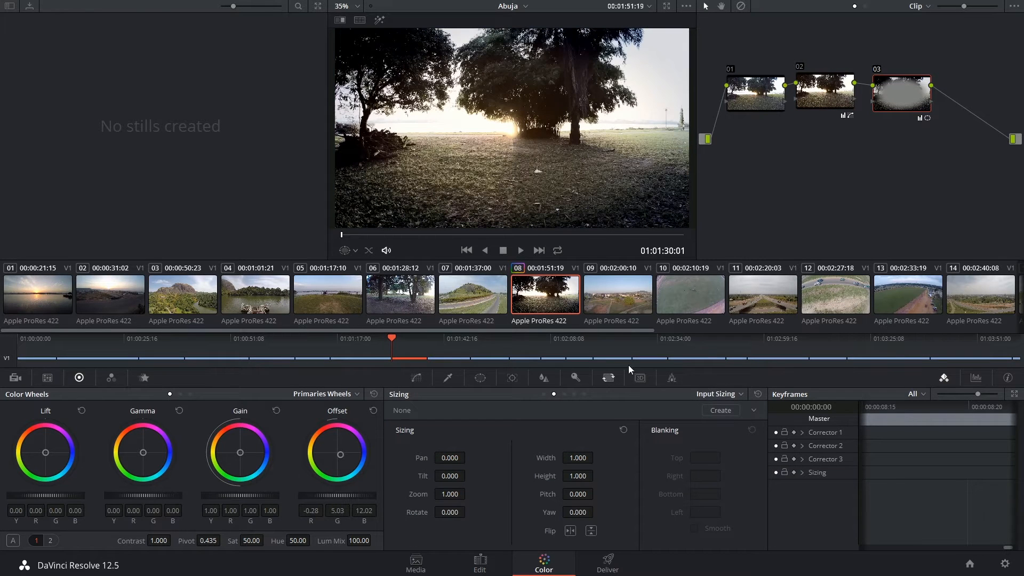
mouse_move(450, 458)
mouse_down()
mouse_move(468, 455)
mouse_move(468, 480)
mouse_up()
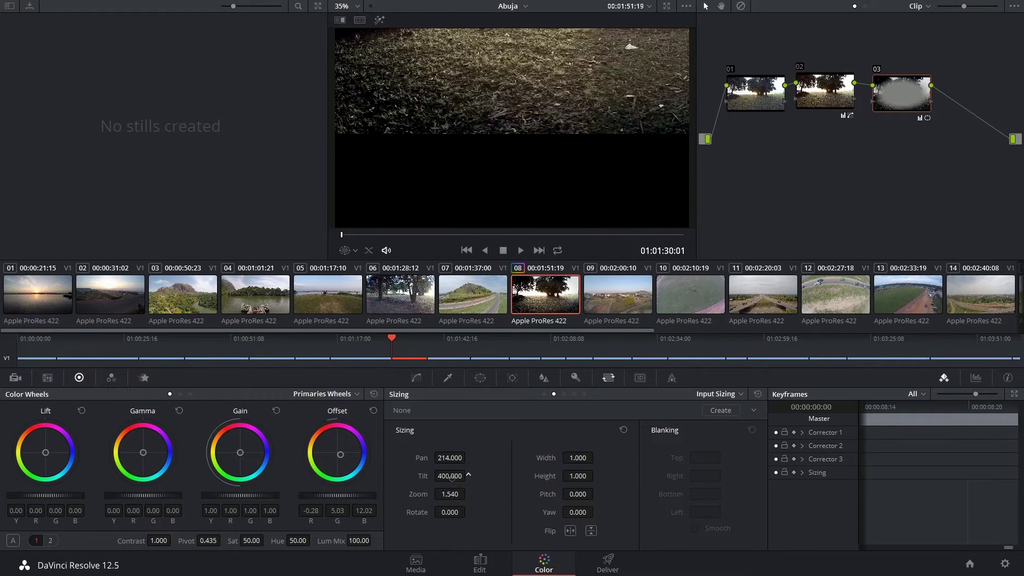
click(471, 292)
click(684, 296)
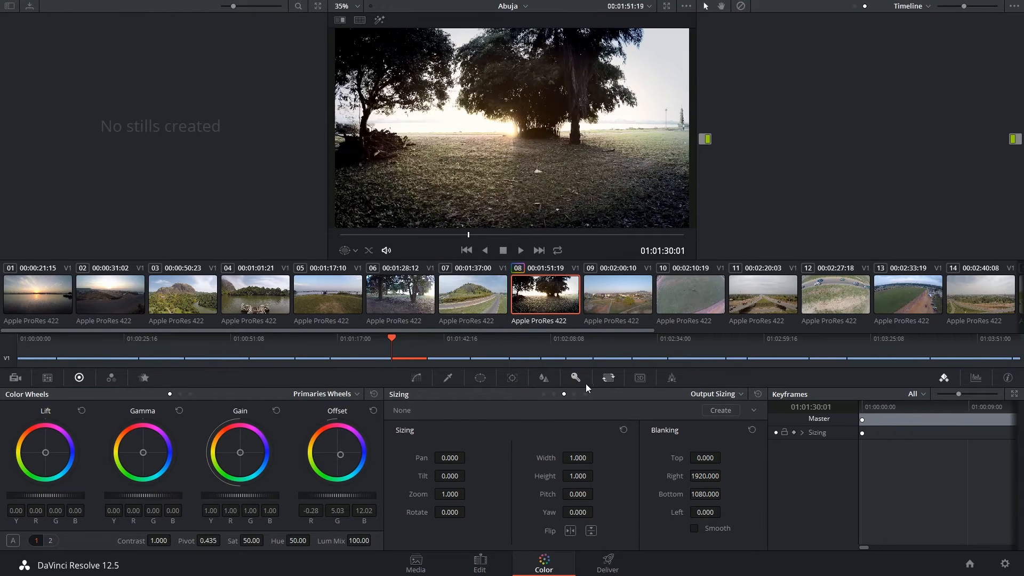
drag(455, 512, 468, 509)
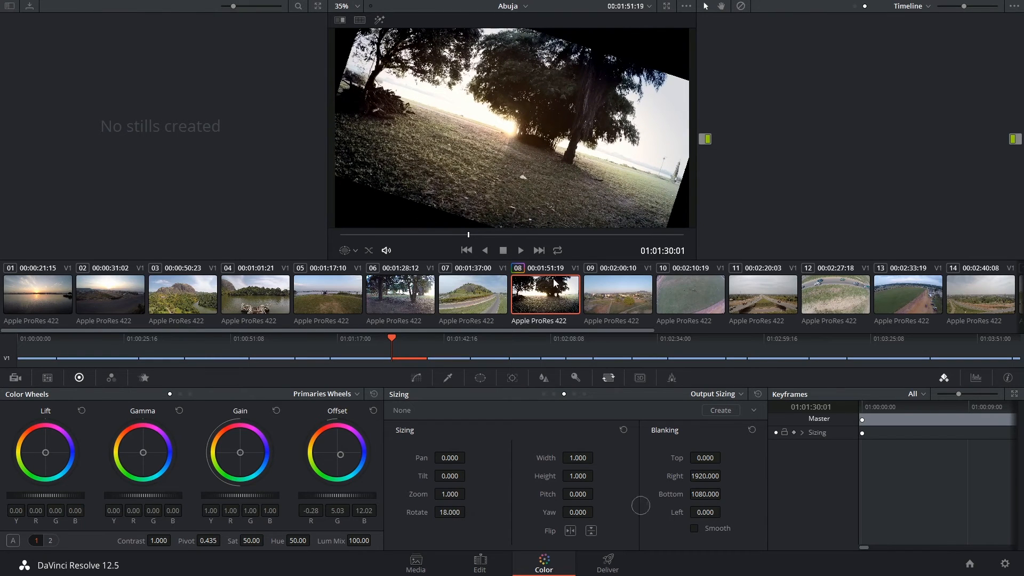
click(478, 296)
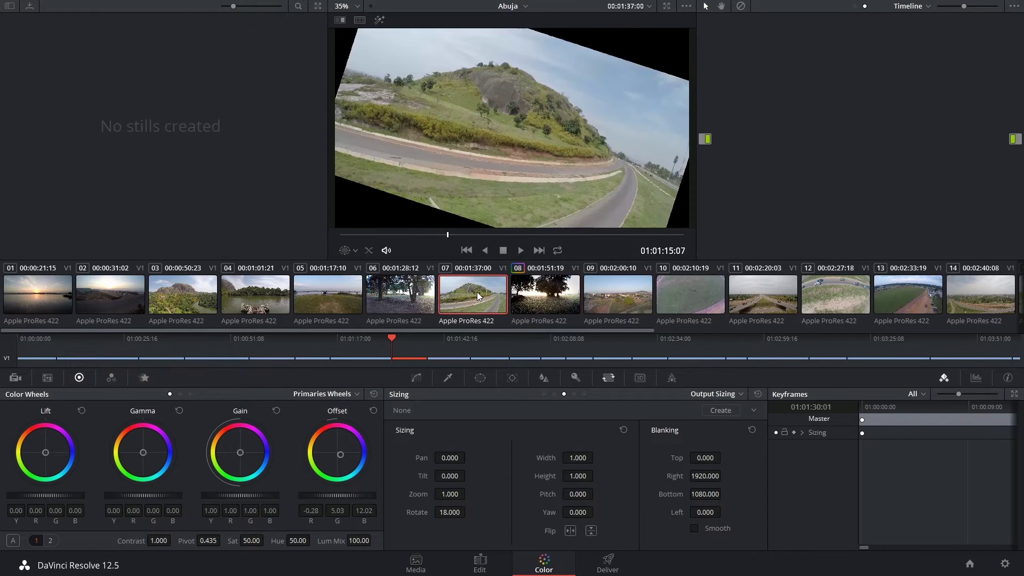
click(410, 295)
click(321, 290)
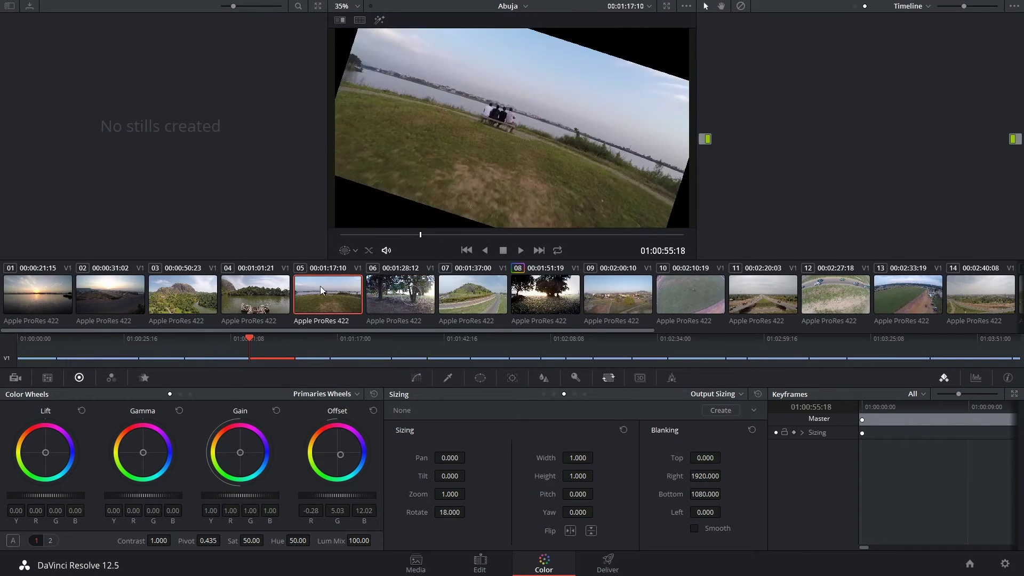
click(245, 301)
click(171, 293)
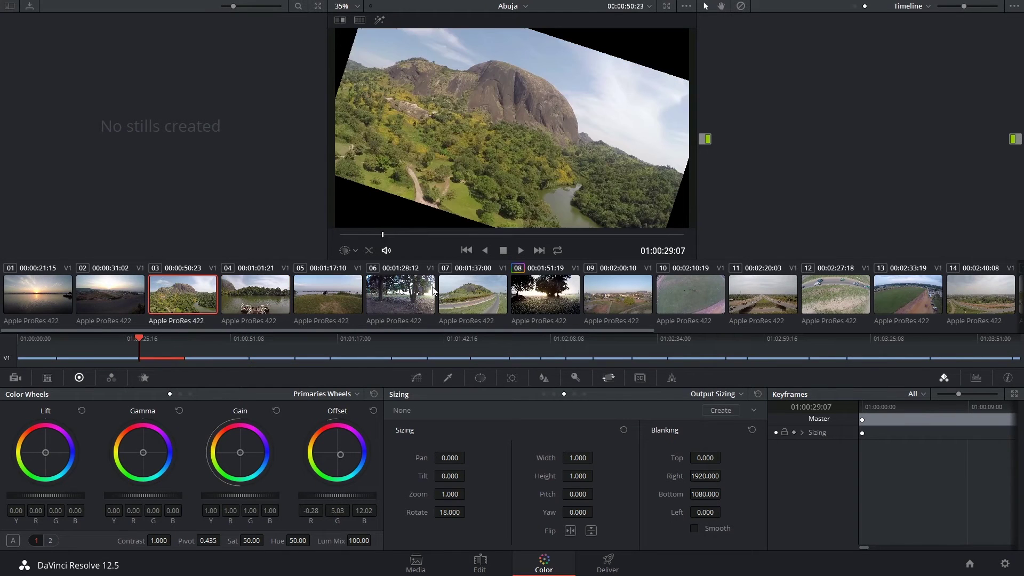
click(546, 292)
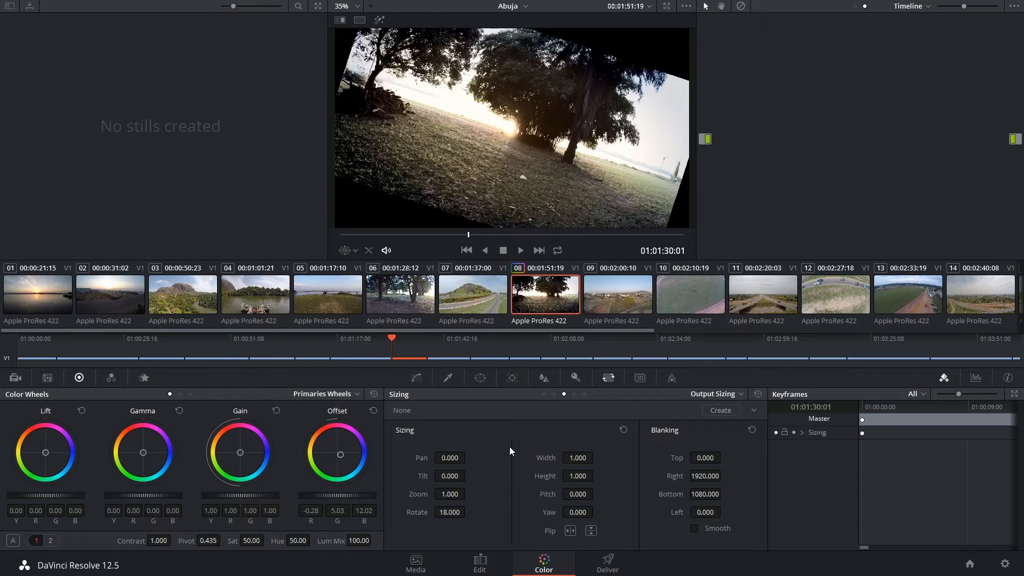
click(758, 394)
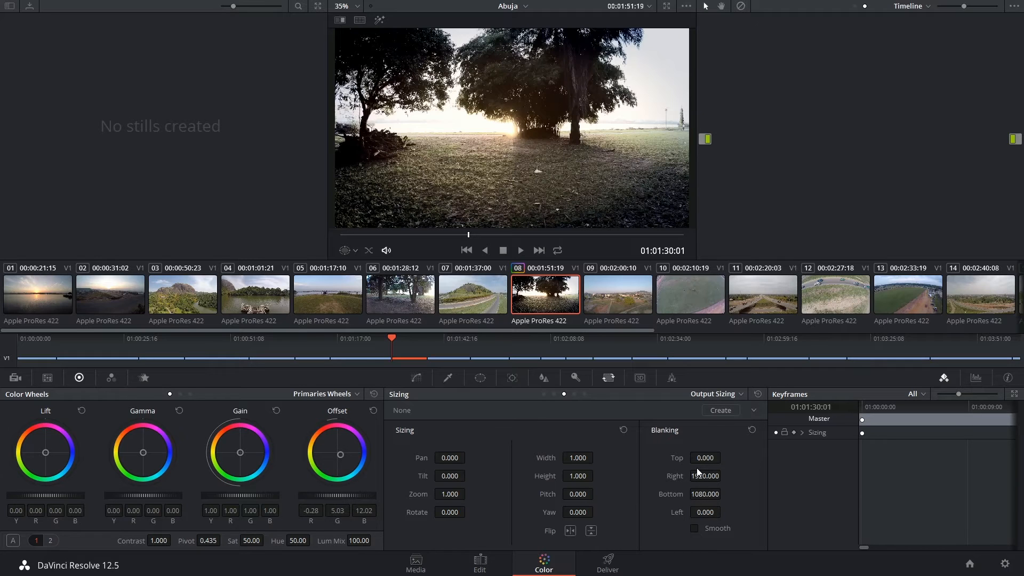
In Node Sizing, zoom node 03's image in to about 1.028 and play the clip back.
click(718, 393)
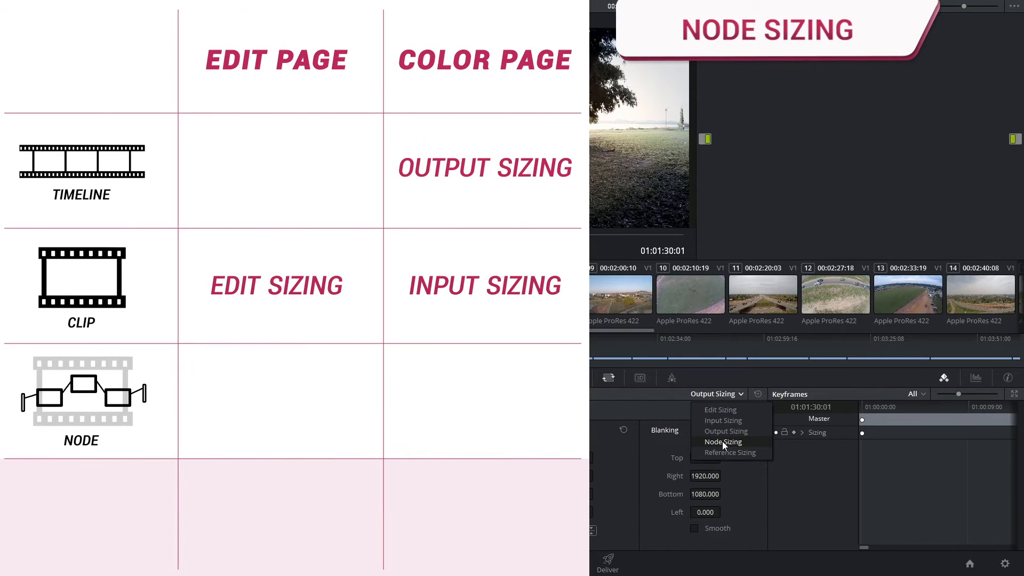
click(722, 441)
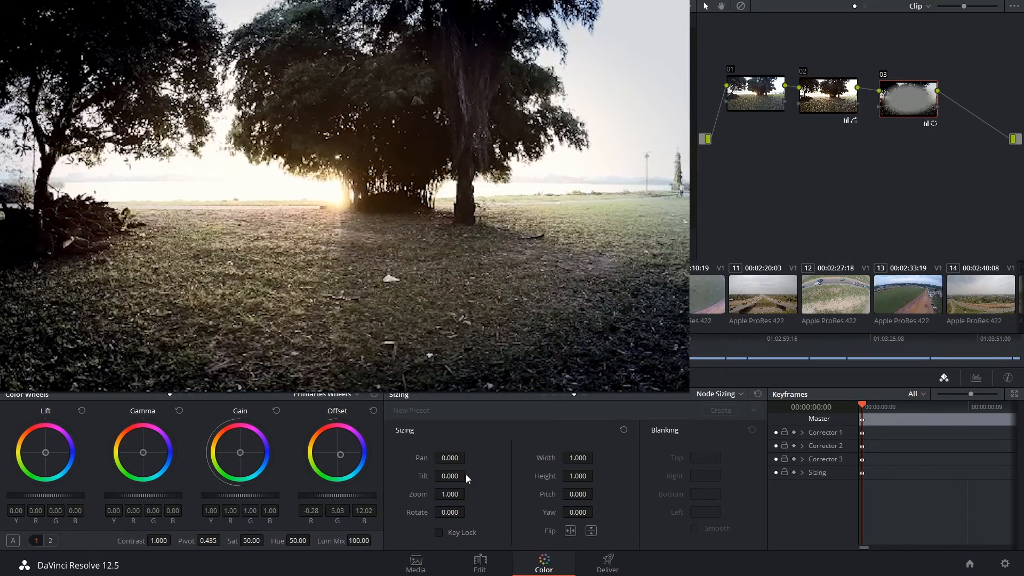
drag(449, 495, 460, 495)
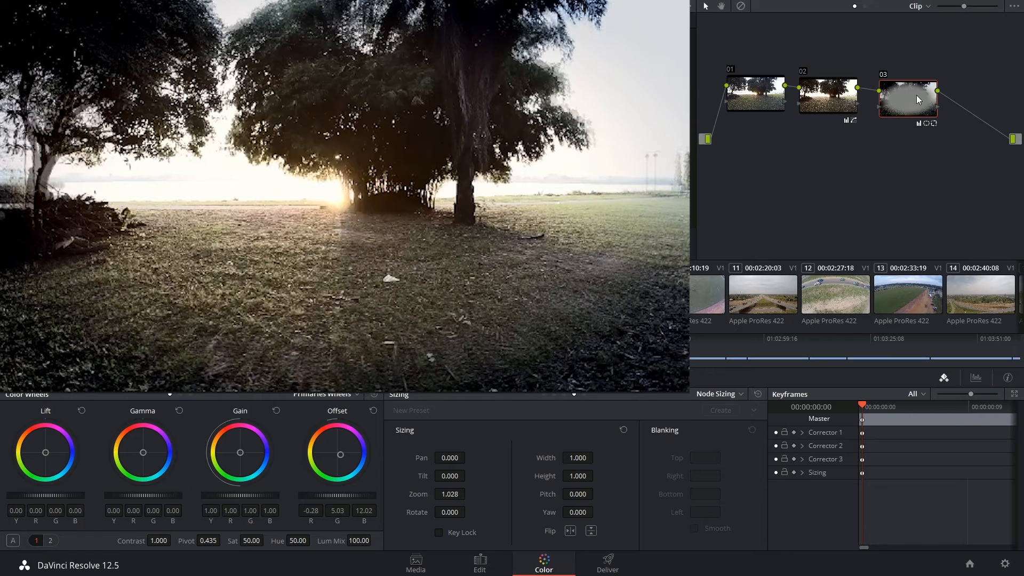
drag(915, 96, 896, 103)
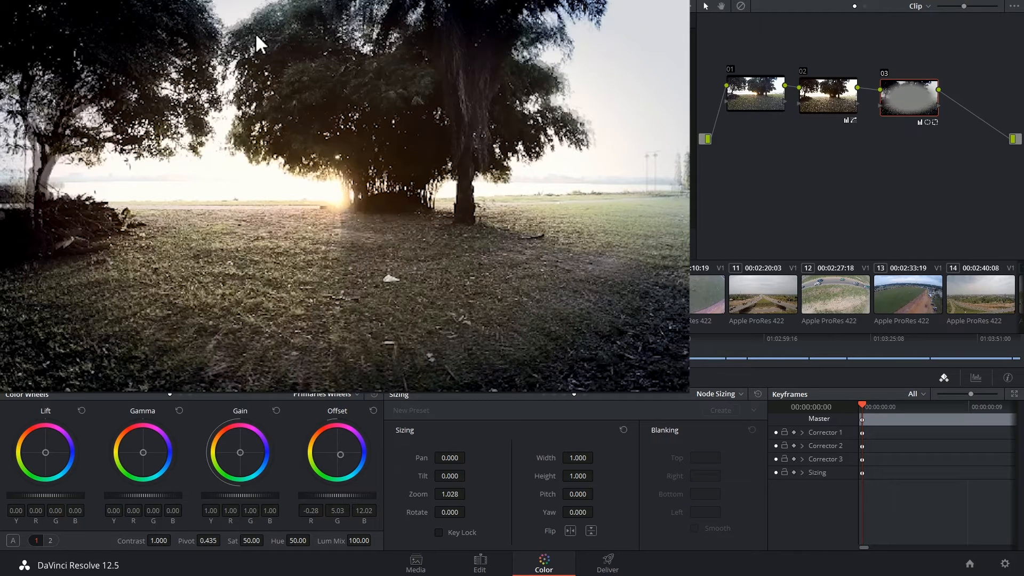
key(space)
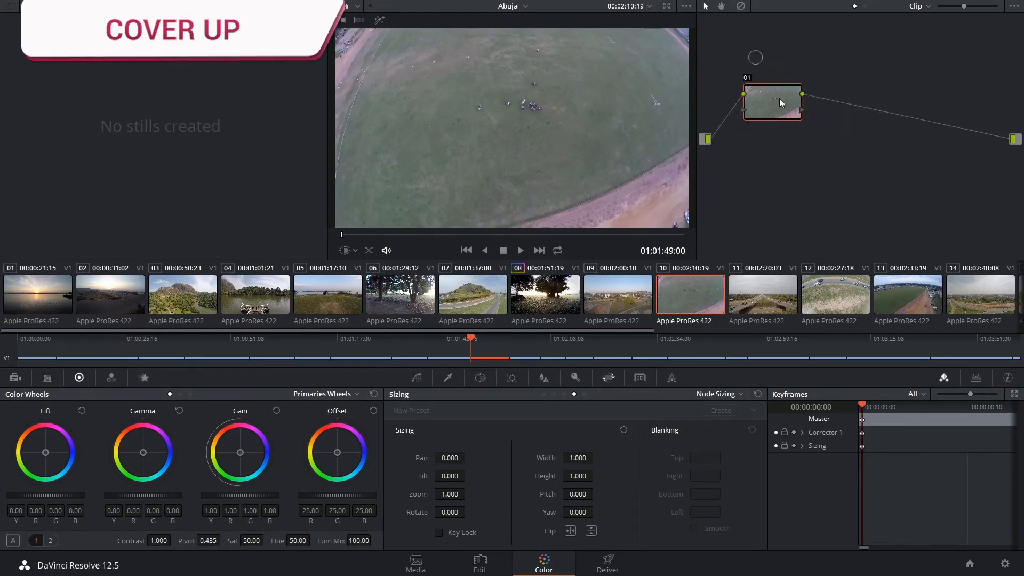
Add a second corrector node with a shrunken circular power window over the field.
key(alt+s)
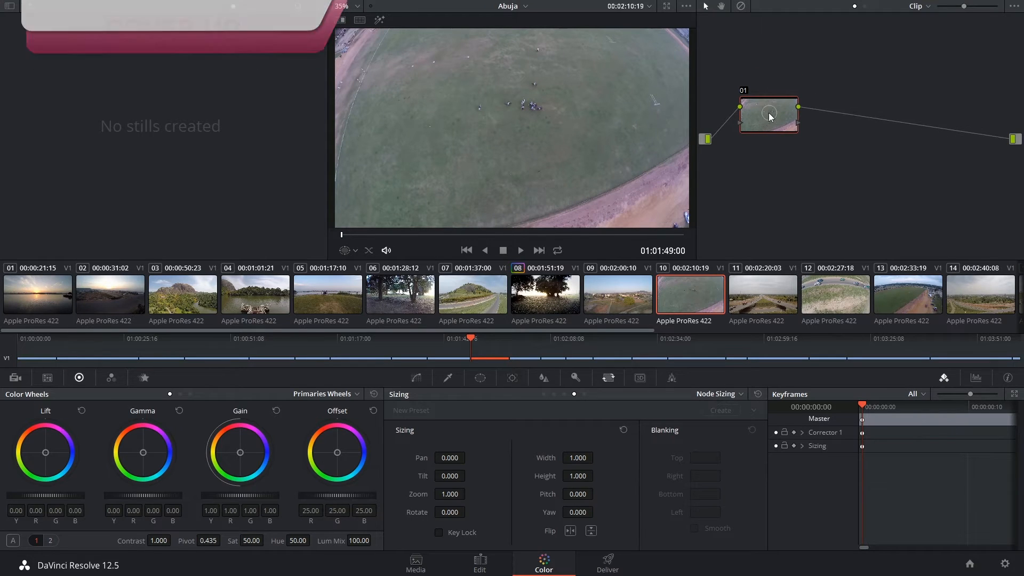
click(480, 378)
click(408, 463)
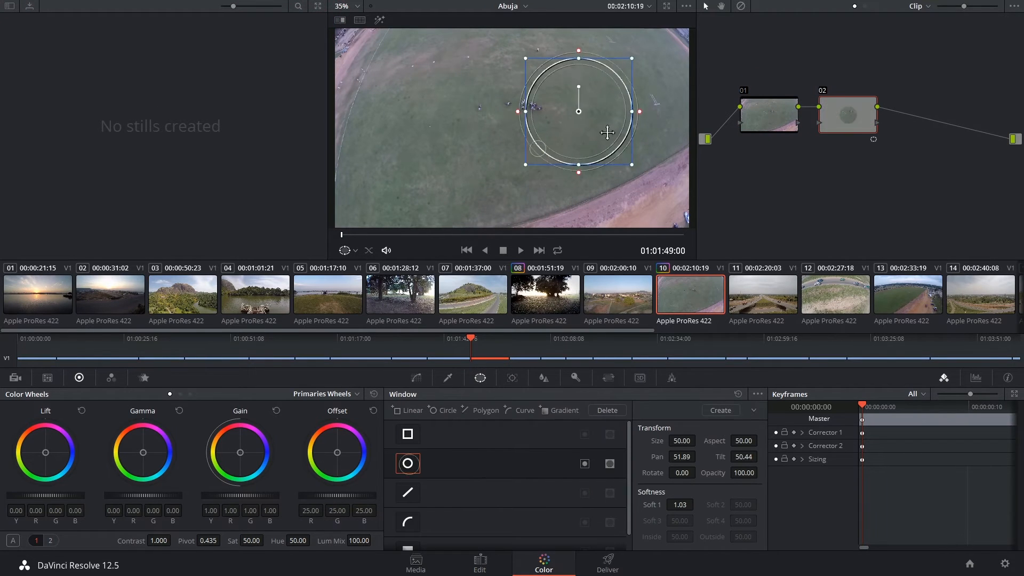
drag(480, 60, 623, 84)
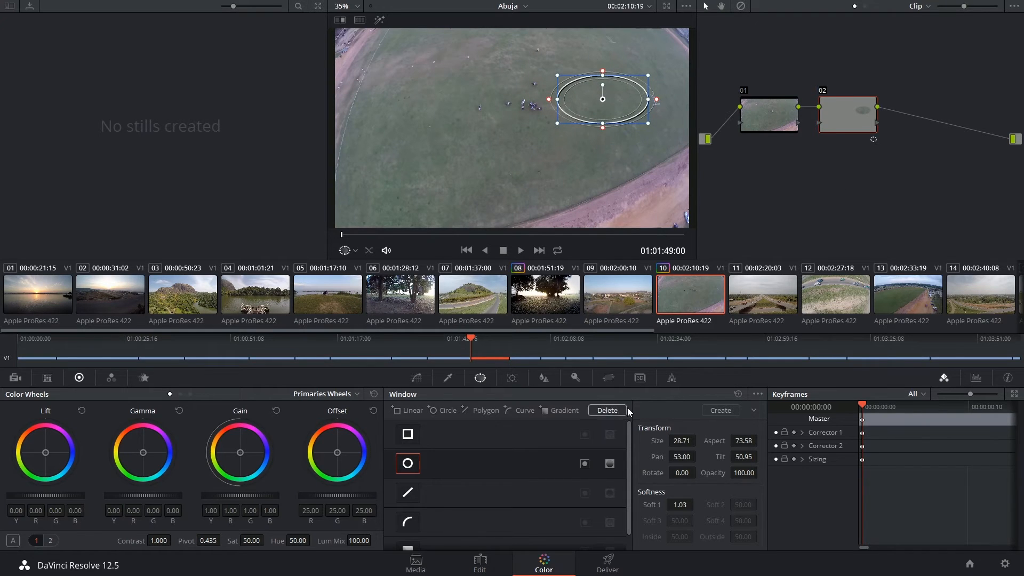
Shift the node's image horizontally with the Sizing palette's Pan value.
click(610, 377)
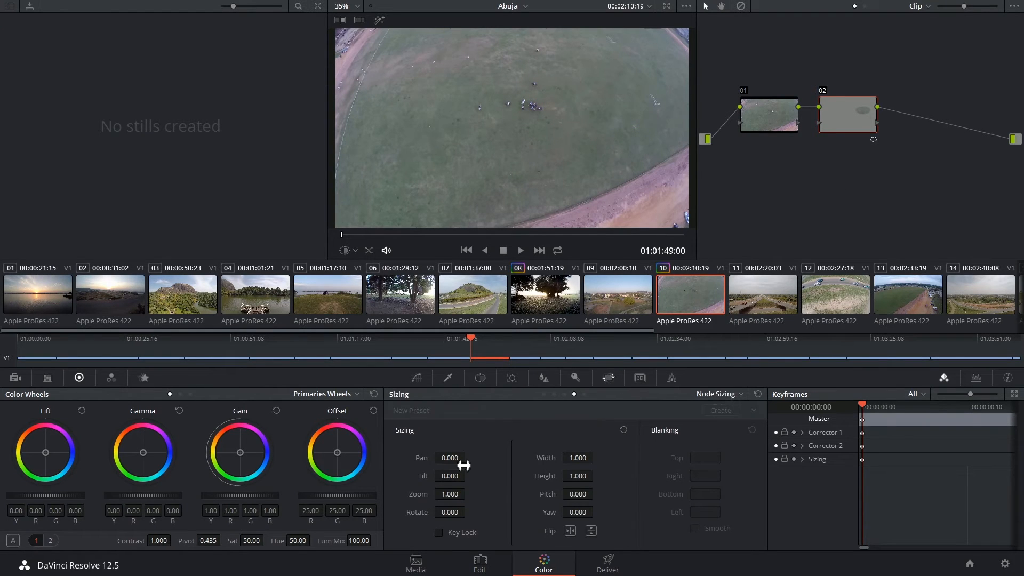
drag(464, 457, 439, 458)
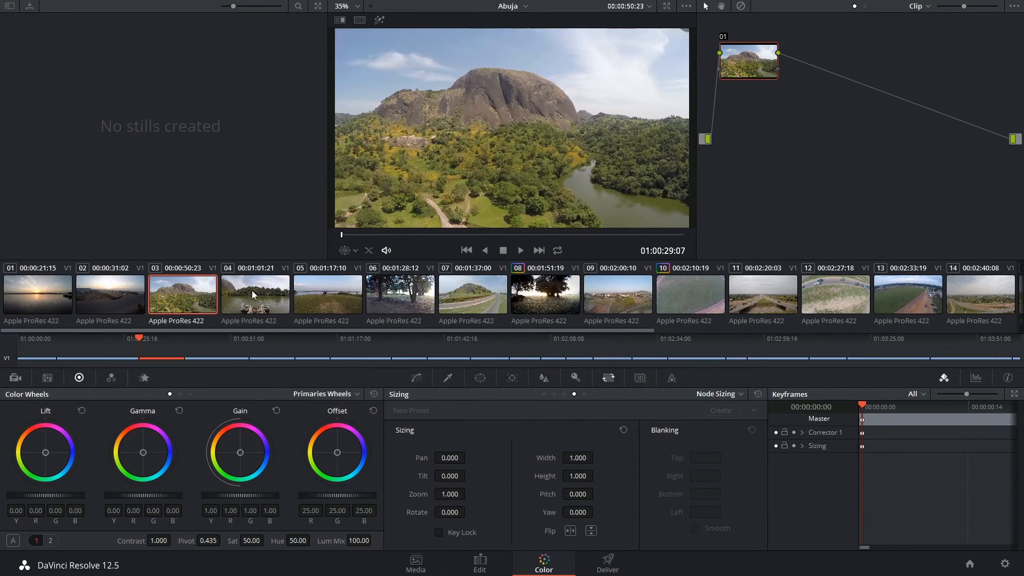
Grab a gallery still of the aerial mountain clip's current frame.
click(253, 294)
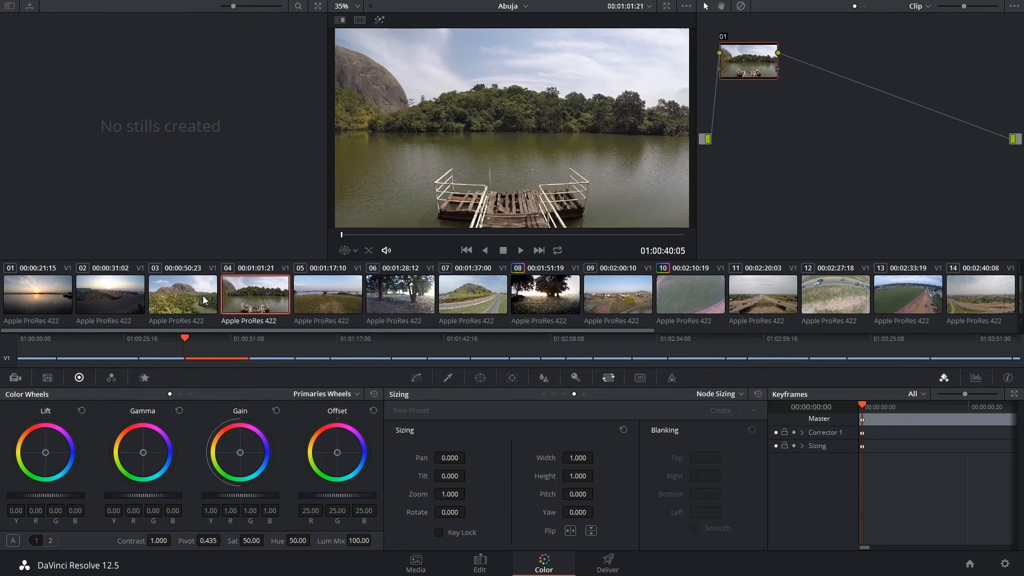
click(203, 299)
click(251, 296)
click(192, 286)
right_click(426, 140)
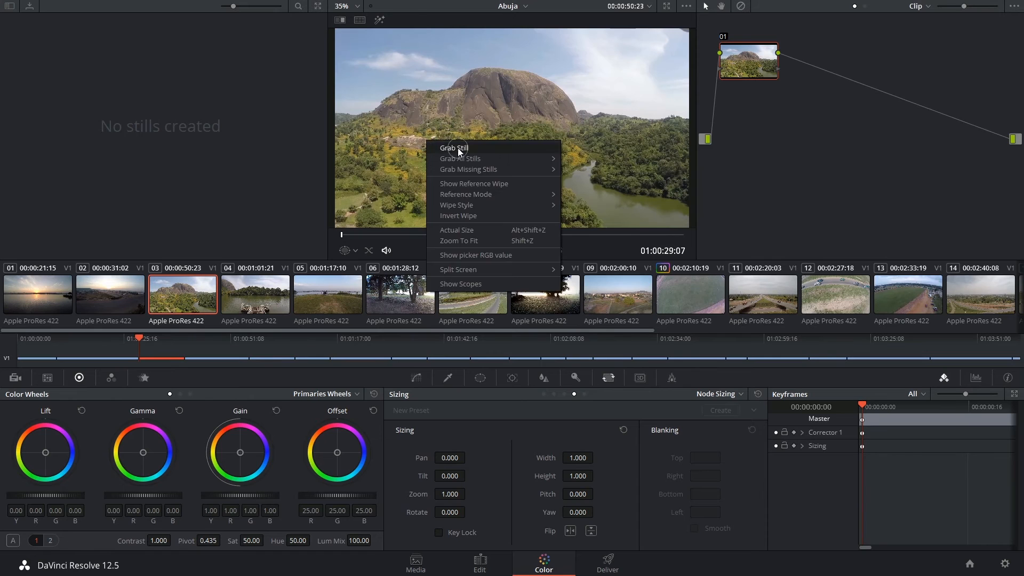
click(457, 148)
Wipe the saved still against the dock clip and adjust the split position across the viewer.
click(264, 296)
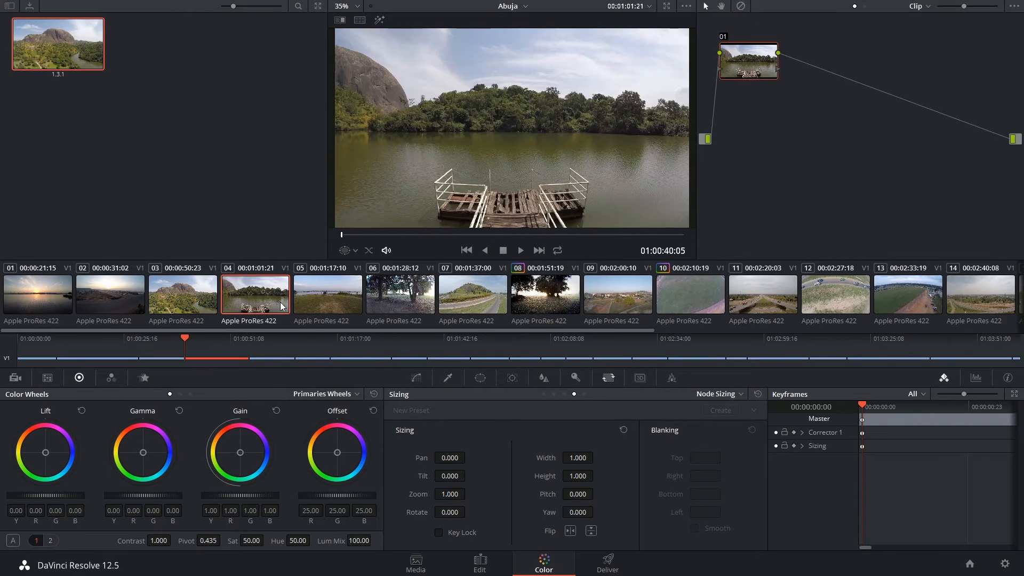
double_click(49, 40)
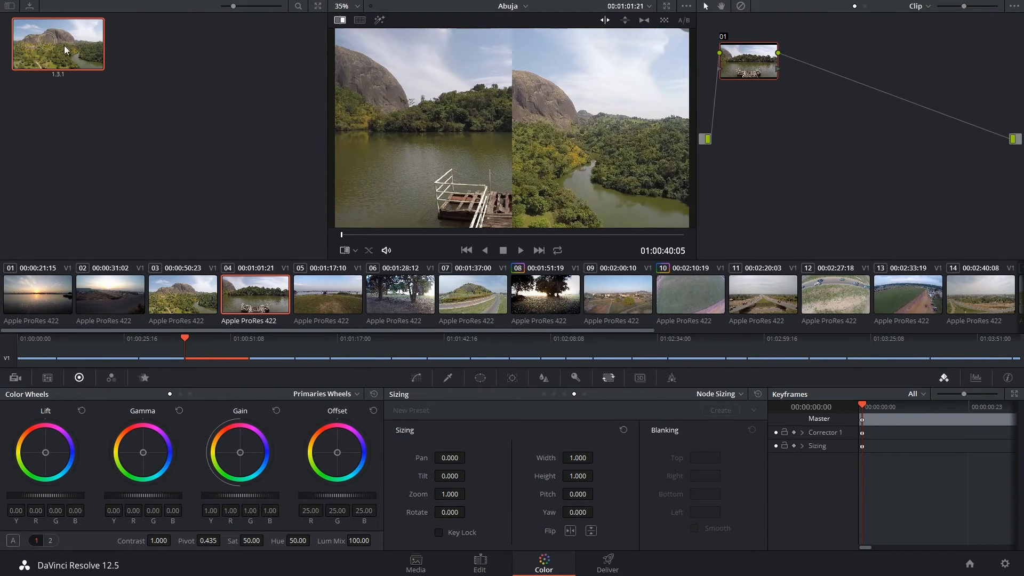
drag(512, 133, 687, 132)
mouse_move(342, 129)
mouse_down()
mouse_move(654, 140)
mouse_move(320, 122)
mouse_move(360, 168)
mouse_up()
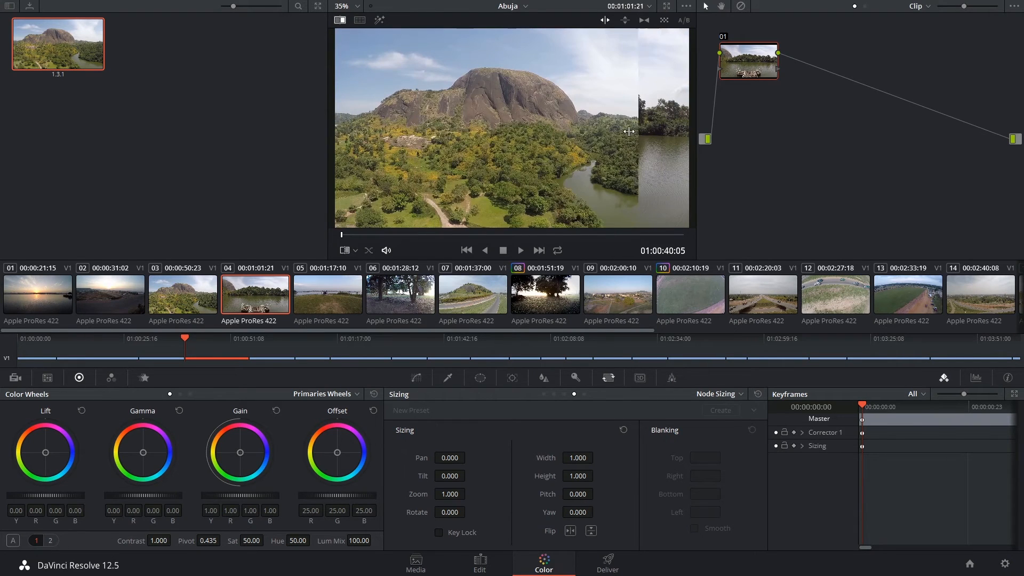
drag(415, 152, 424, 151)
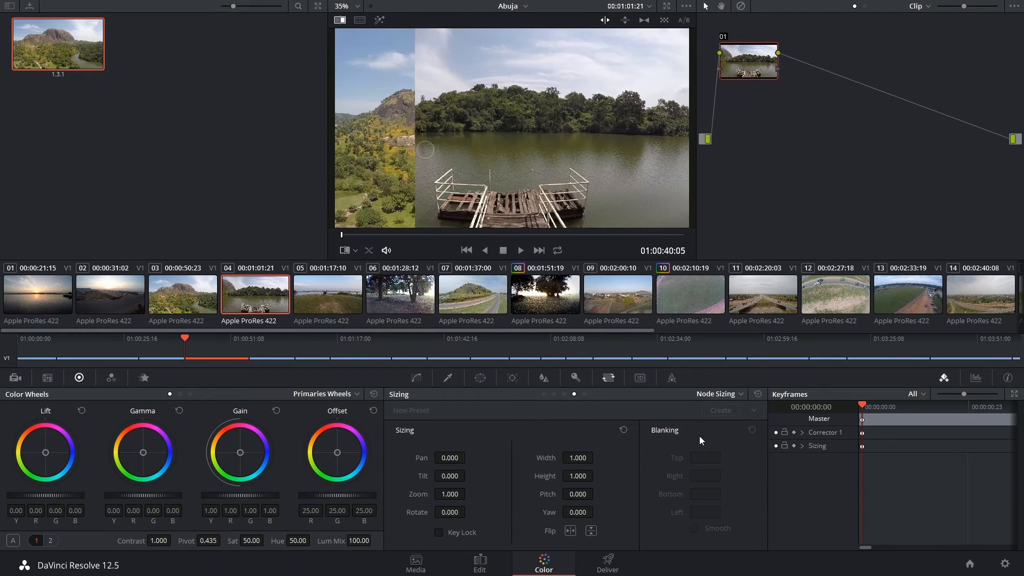
click(724, 394)
In Reference Sizing, pan, tilt and zoom the aerial still to about 0.97 with a slight rotation.
click(734, 453)
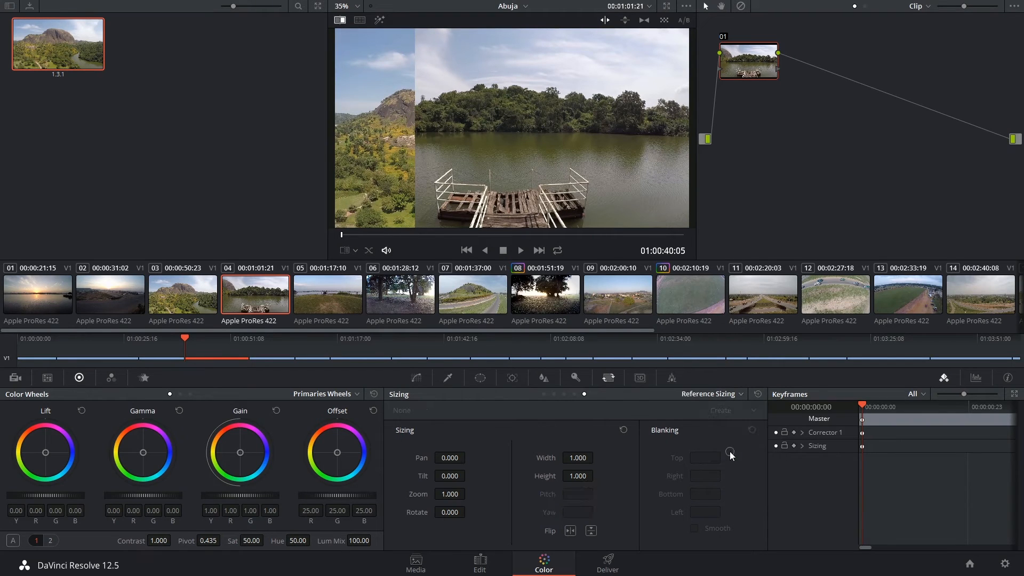
mouse_move(453, 458)
mouse_down()
mouse_move(468, 476)
mouse_move(448, 477)
mouse_move(445, 495)
mouse_up()
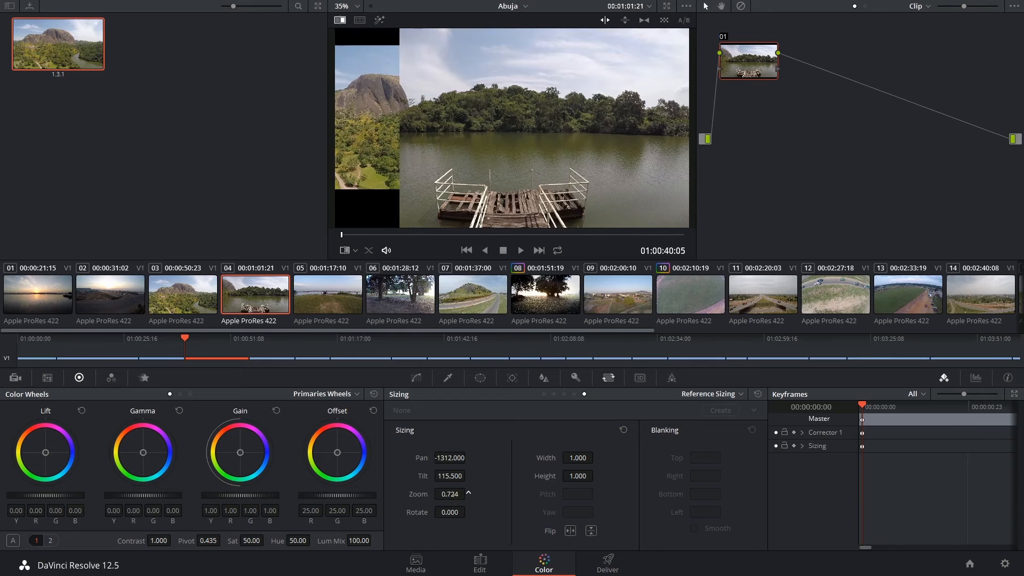
mouse_move(460, 457)
mouse_down()
mouse_move(464, 476)
mouse_move(447, 458)
mouse_up()
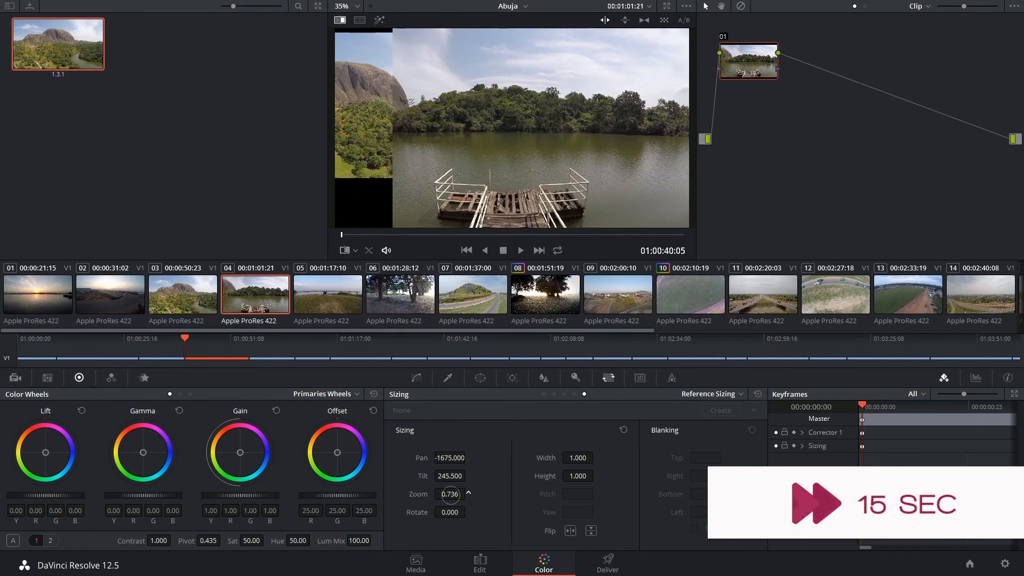
drag(445, 495, 453, 494)
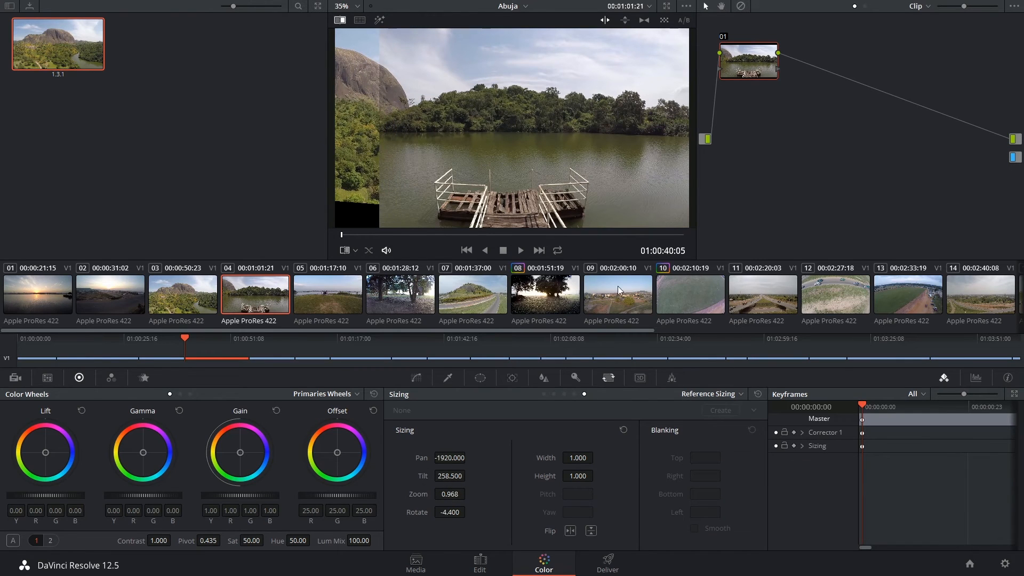
Set Sat to 70 in the custom curves and add a control point near the dark end of the curve.
click(416, 378)
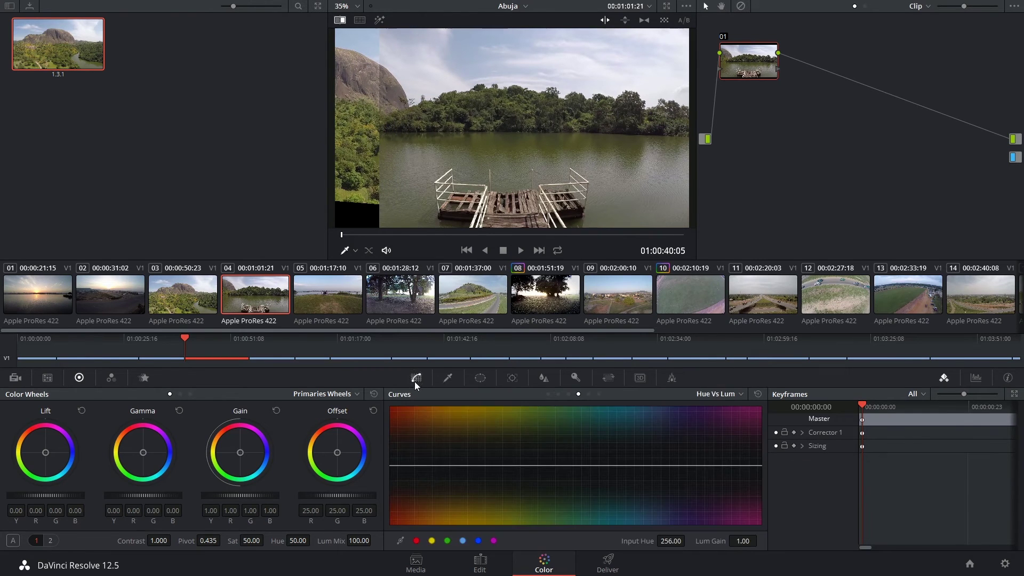
click(548, 395)
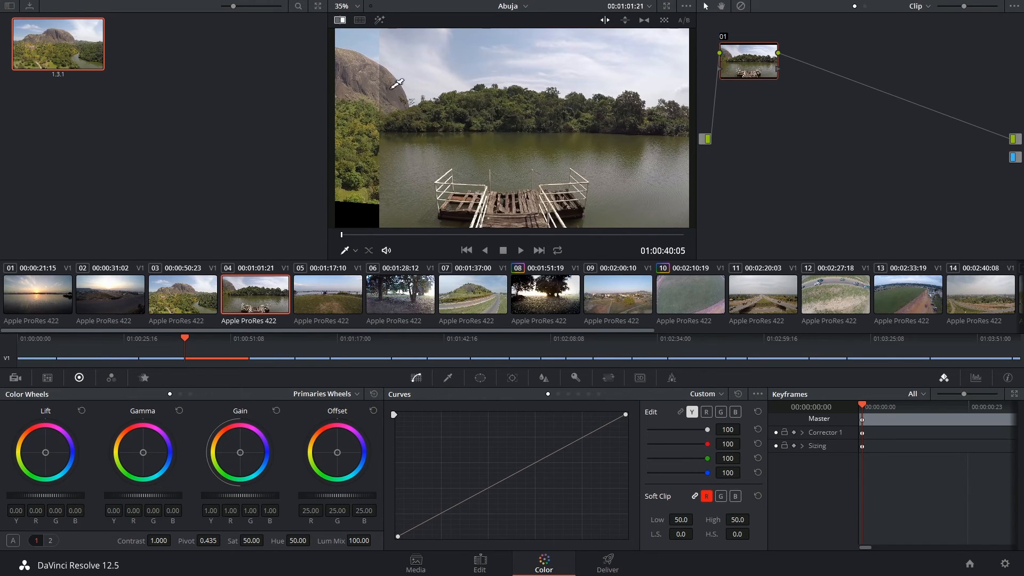
text(70)
key(Return)
click(397, 536)
mouse_move(438, 517)
mouse_down()
mouse_move(463, 494)
mouse_move(428, 523)
mouse_up()
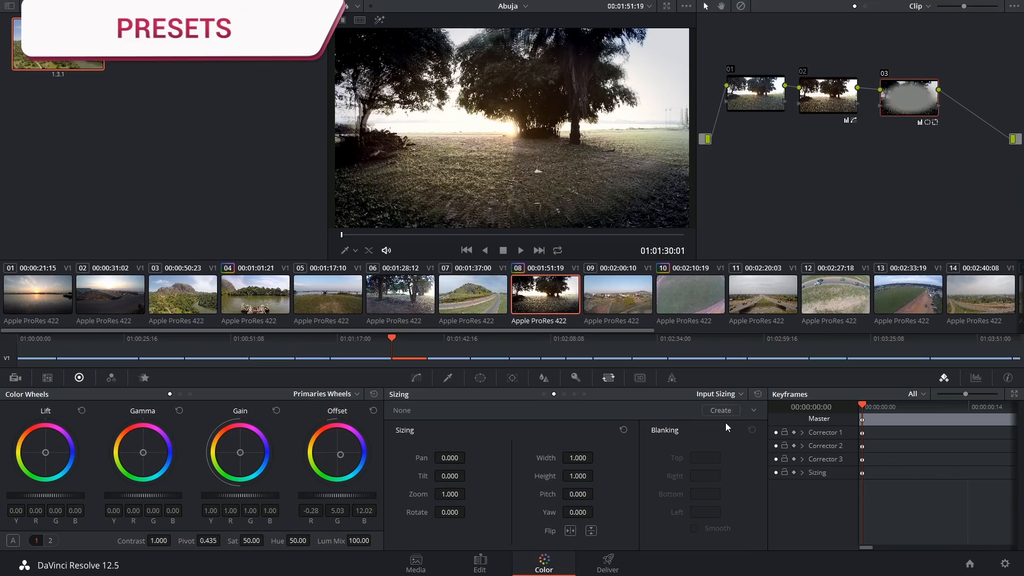
Check the sizing mode list for clip 08, then open and close the Format Preset window unsaved.
click(743, 394)
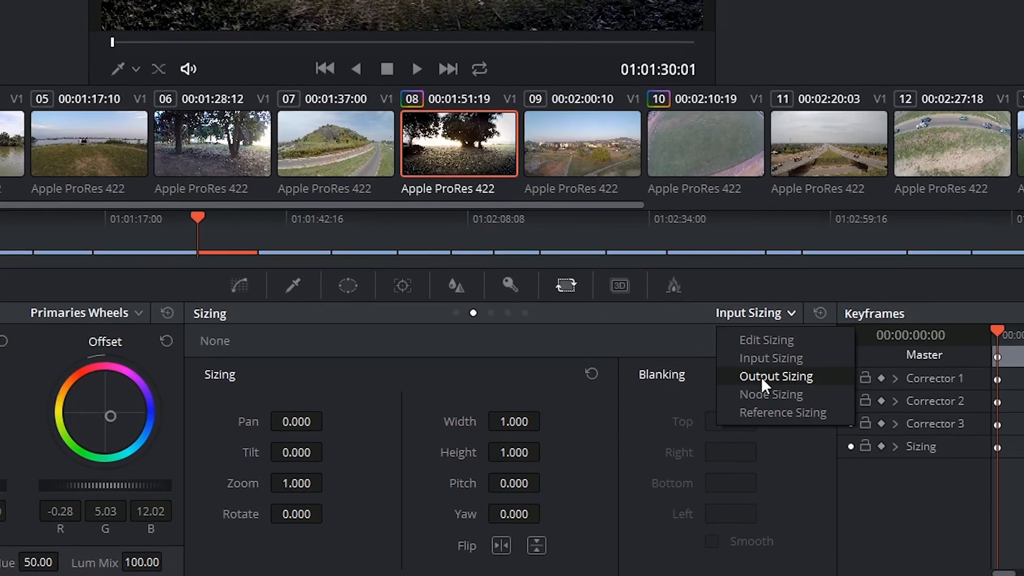
click(761, 377)
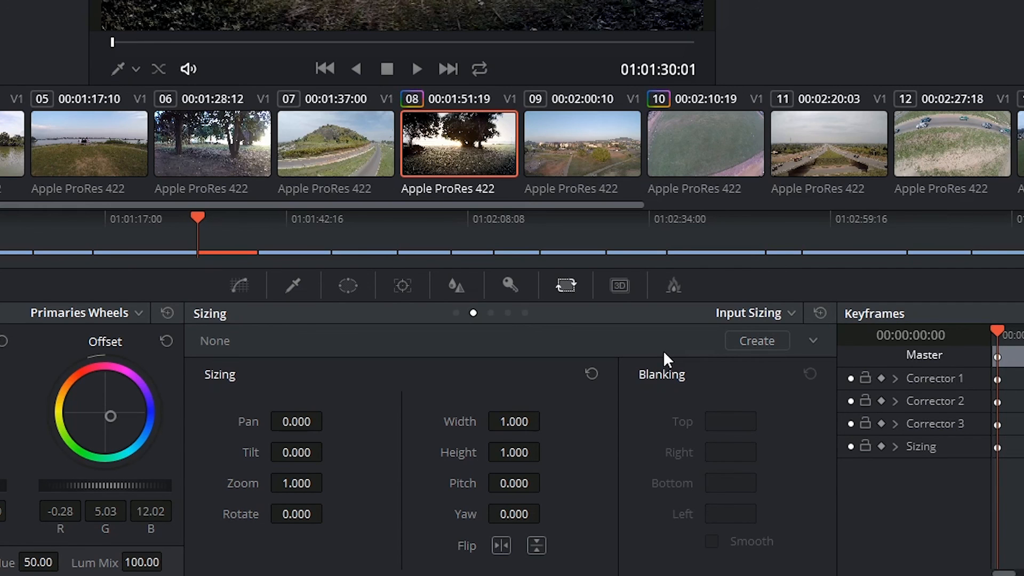
click(744, 336)
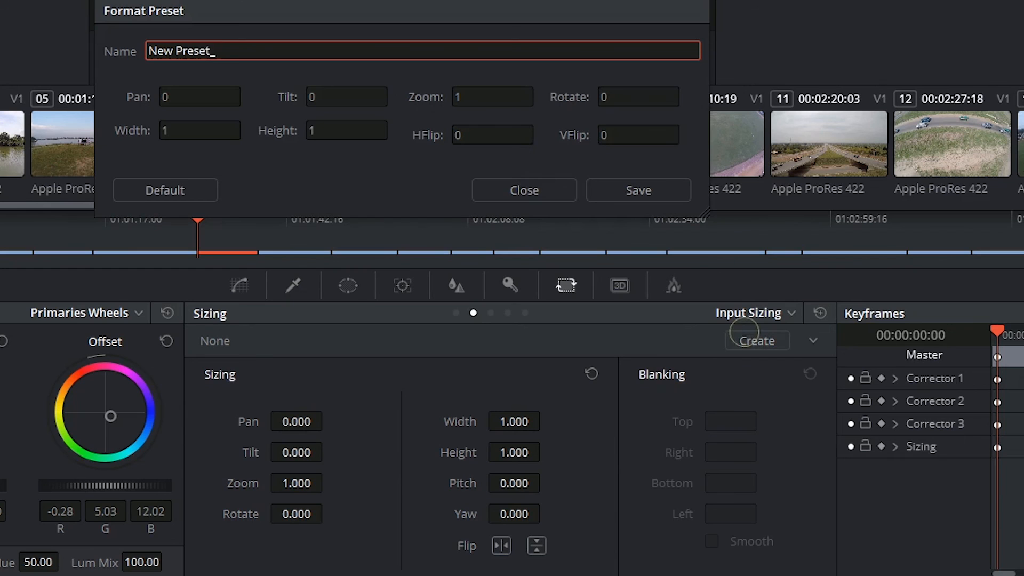
click(524, 190)
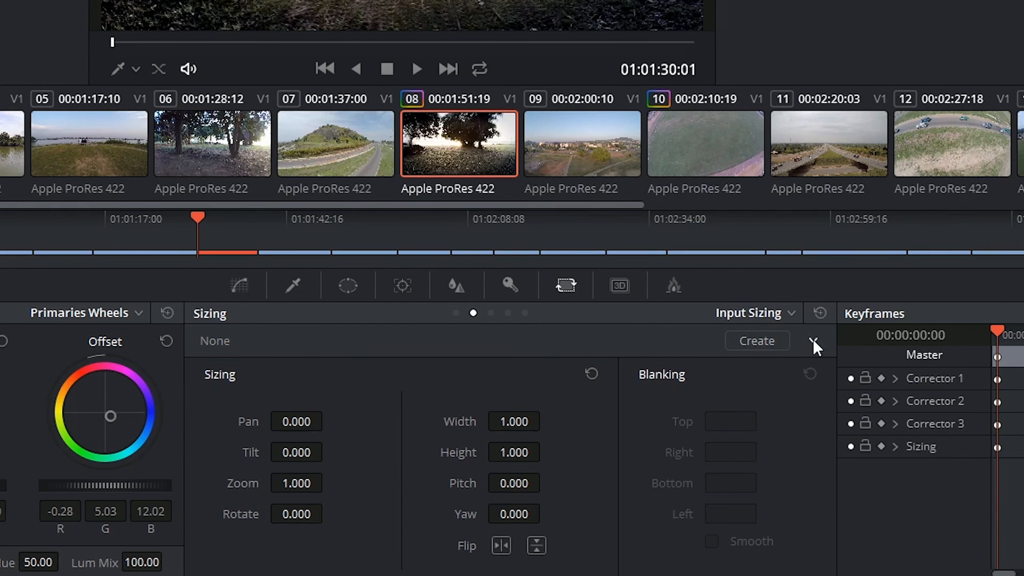